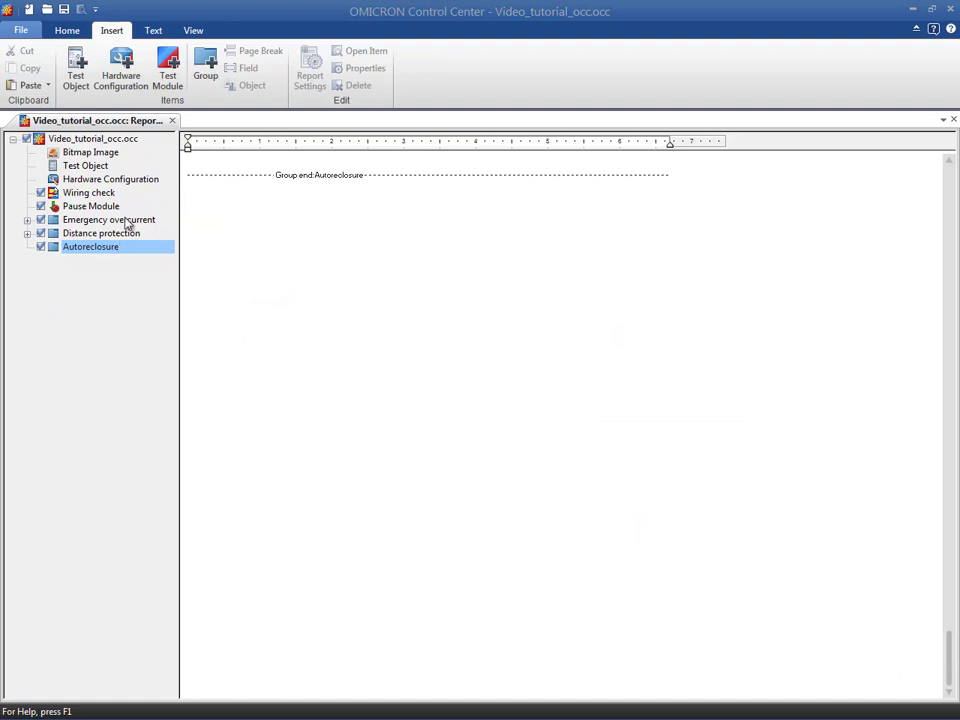
# Insert an Autoreclosure test module into Video_tutorial_occ.occ and open its CMC356 hardware configuration
pyautogui.click(169, 86)
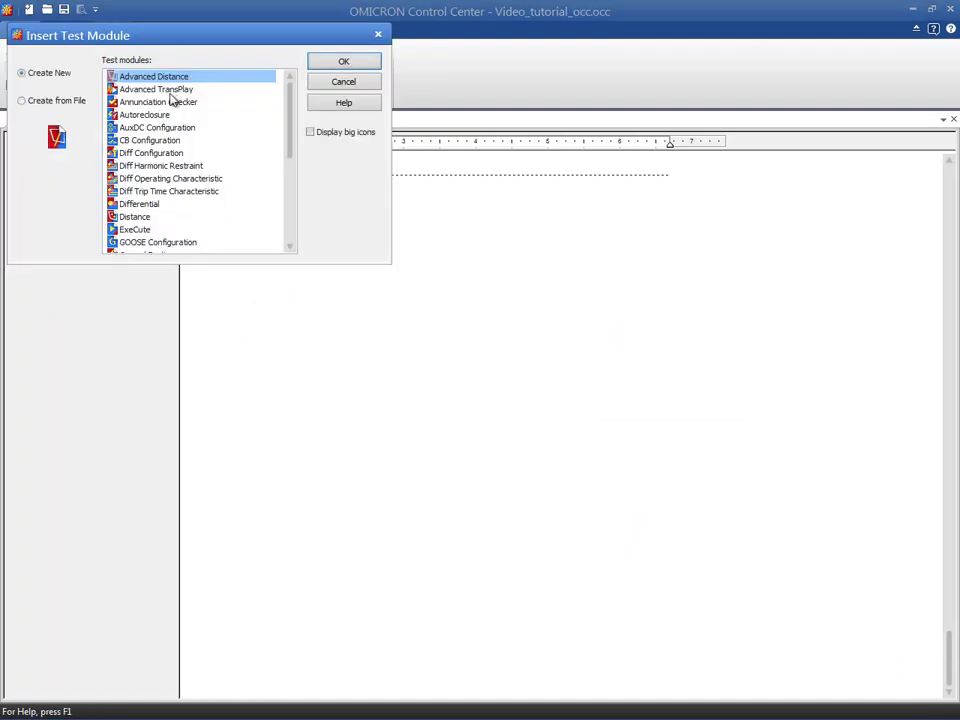
pyautogui.click(172, 115)
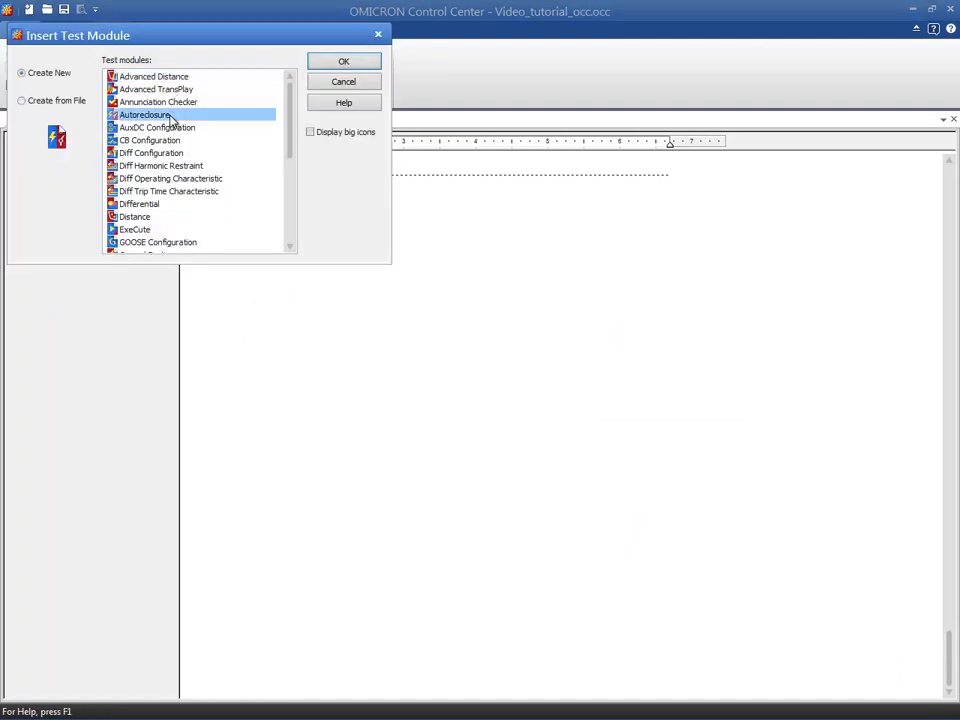
pyautogui.click(316, 65)
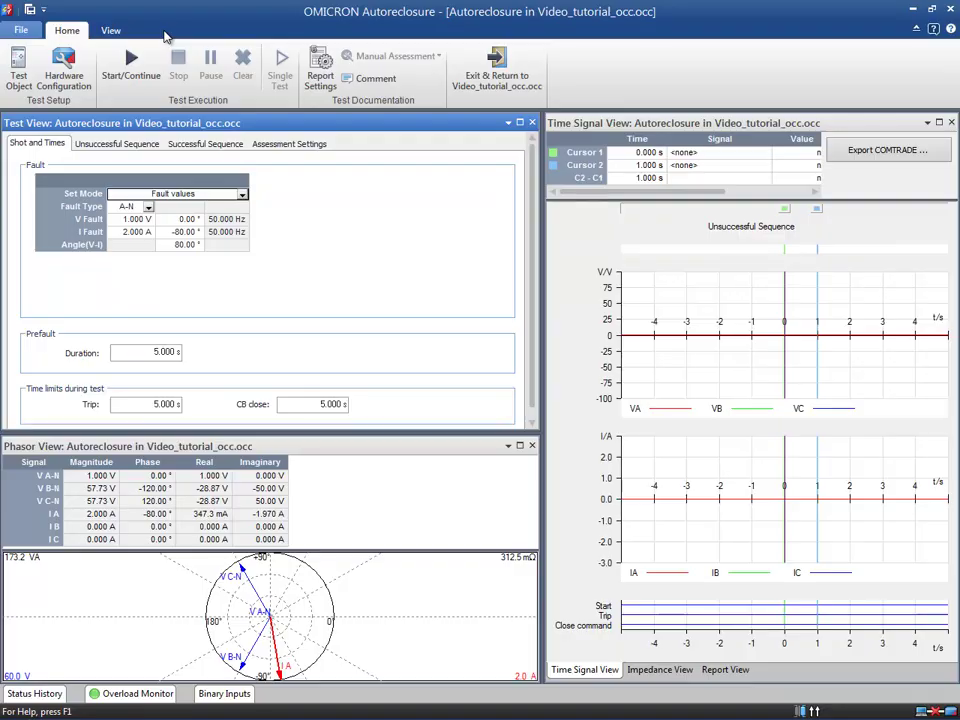
pyautogui.click(80, 65)
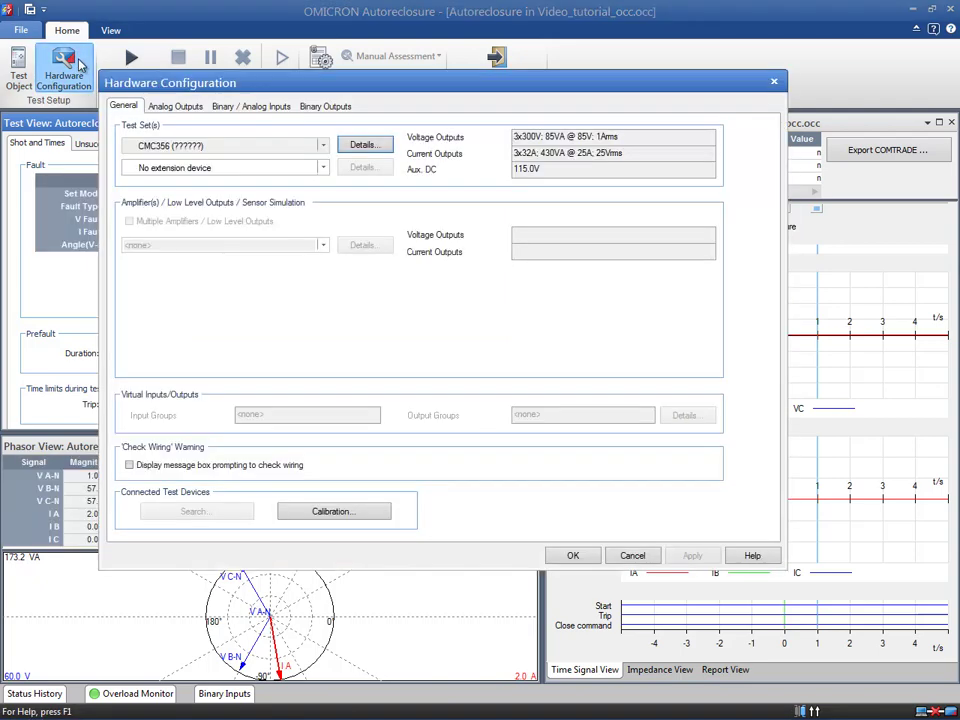
# Set the Start binary input to Not used, leaving Trip and Close command on inputs 2 and 3
pyautogui.click(182, 107)
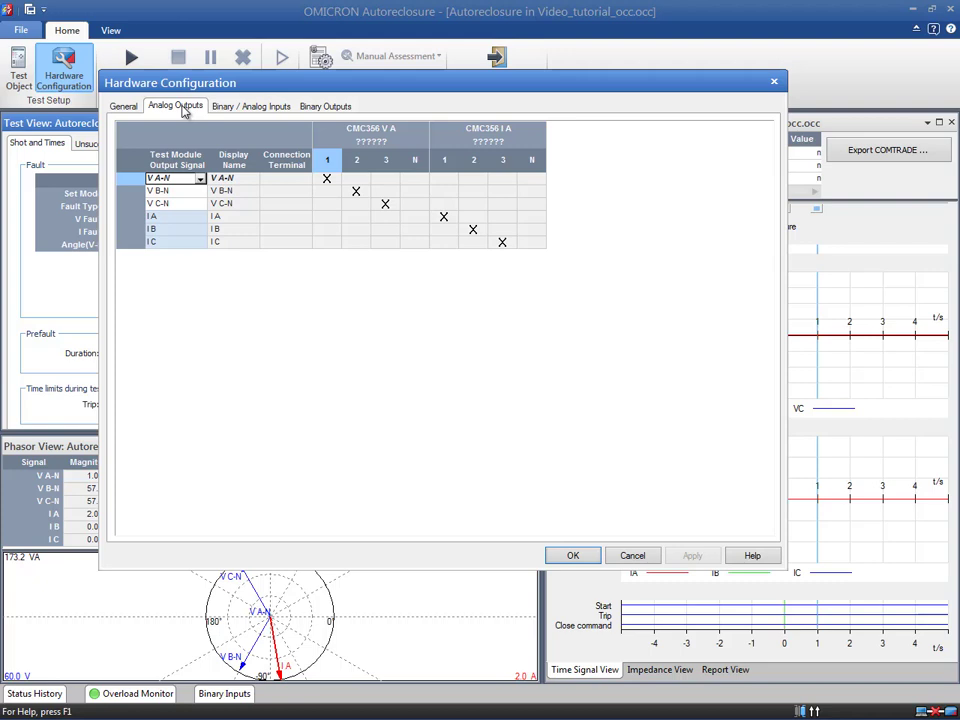
pyautogui.click(229, 108)
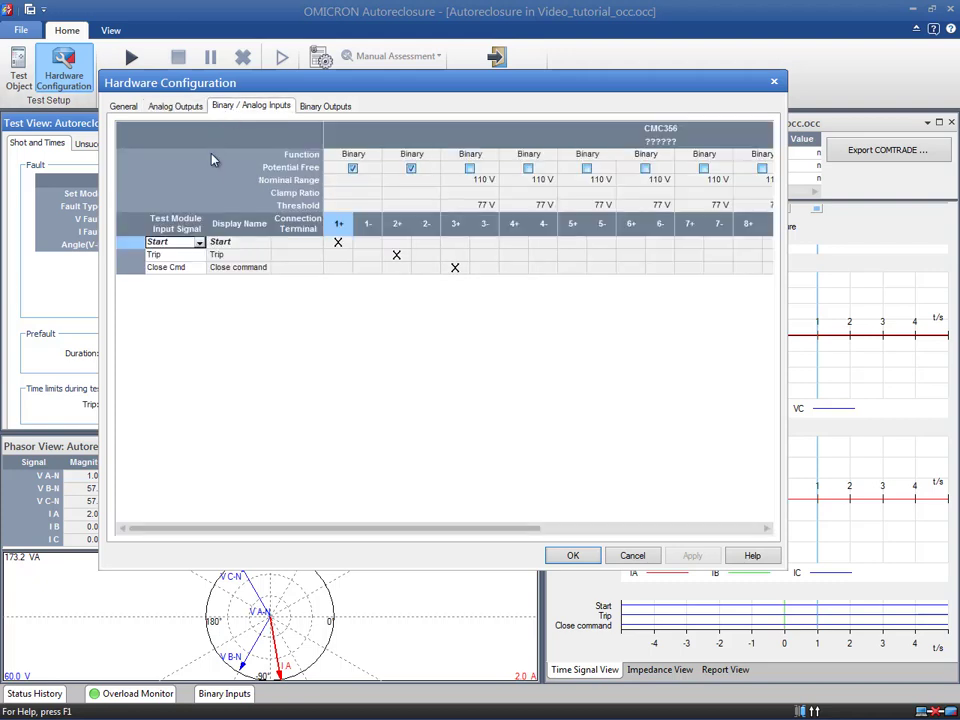
pyautogui.click(199, 243)
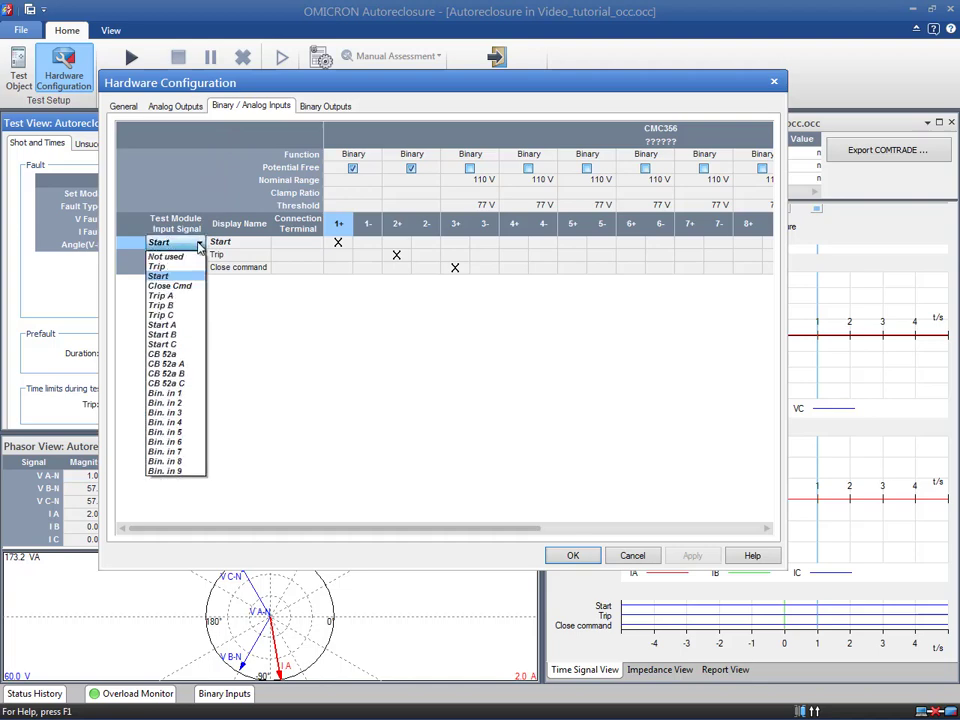
pyautogui.click(197, 255)
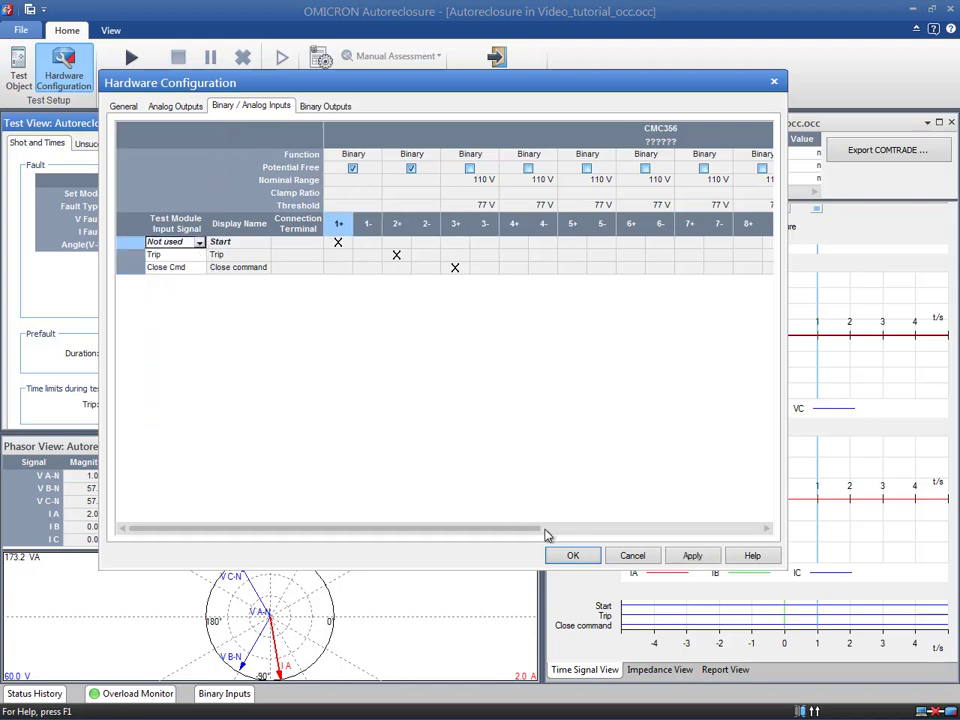
pyautogui.click(573, 555)
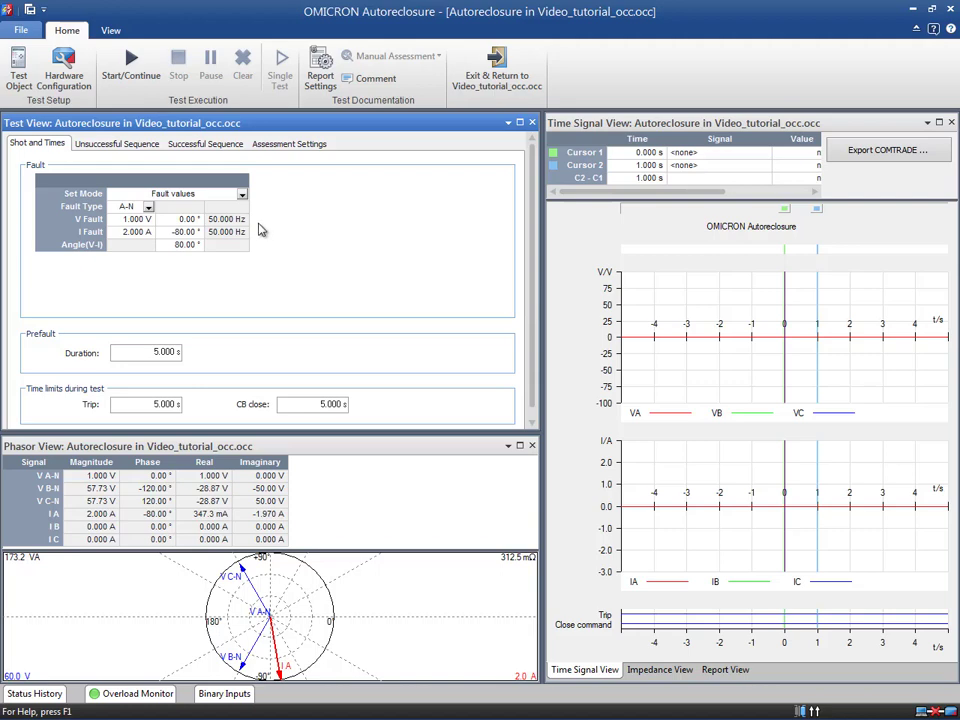
# Set the fault definition mode to Z%-I const. with Z% of 100
pyautogui.click(243, 195)
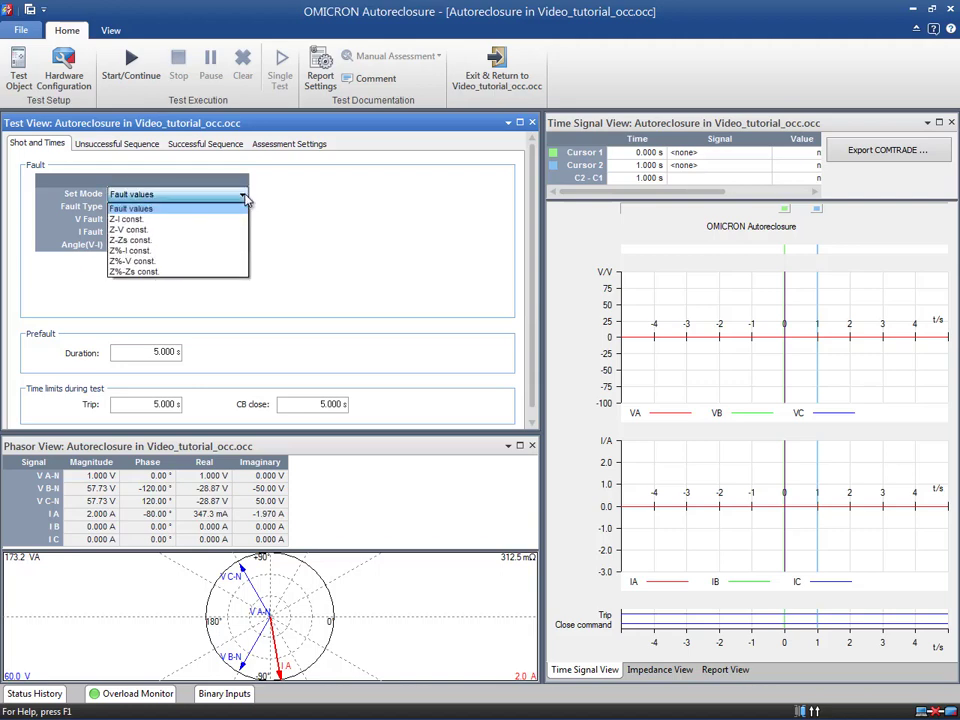
pyautogui.click(236, 251)
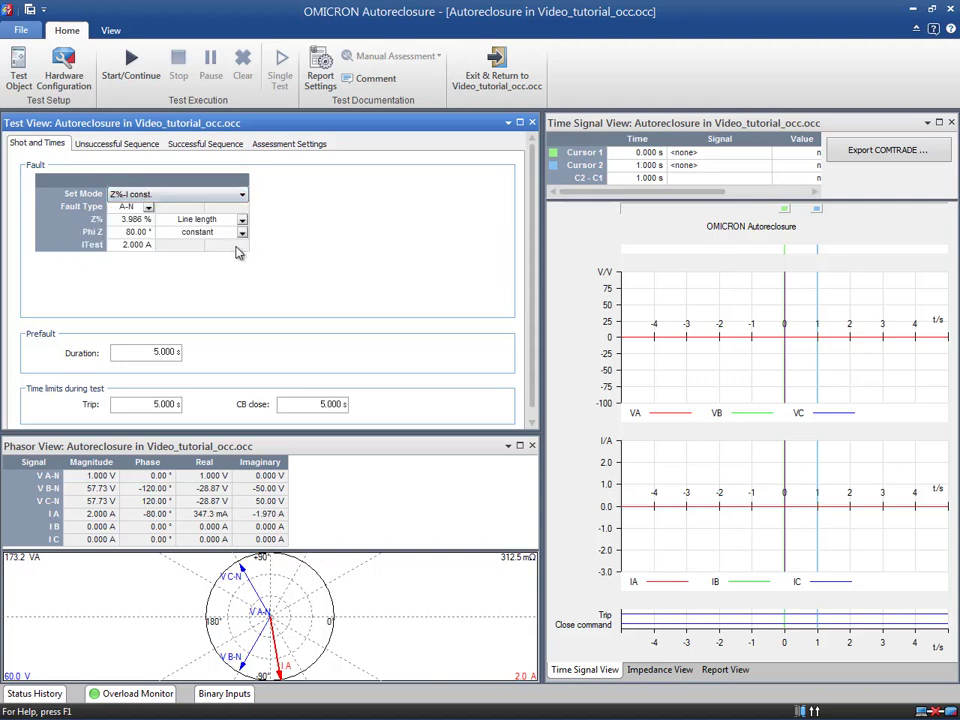
pyautogui.click(143, 218)
pyautogui.moveTo(143, 218); pyautogui.dragTo(113, 218)
pyautogui.press('BackSpace')
pyautogui.write('10')
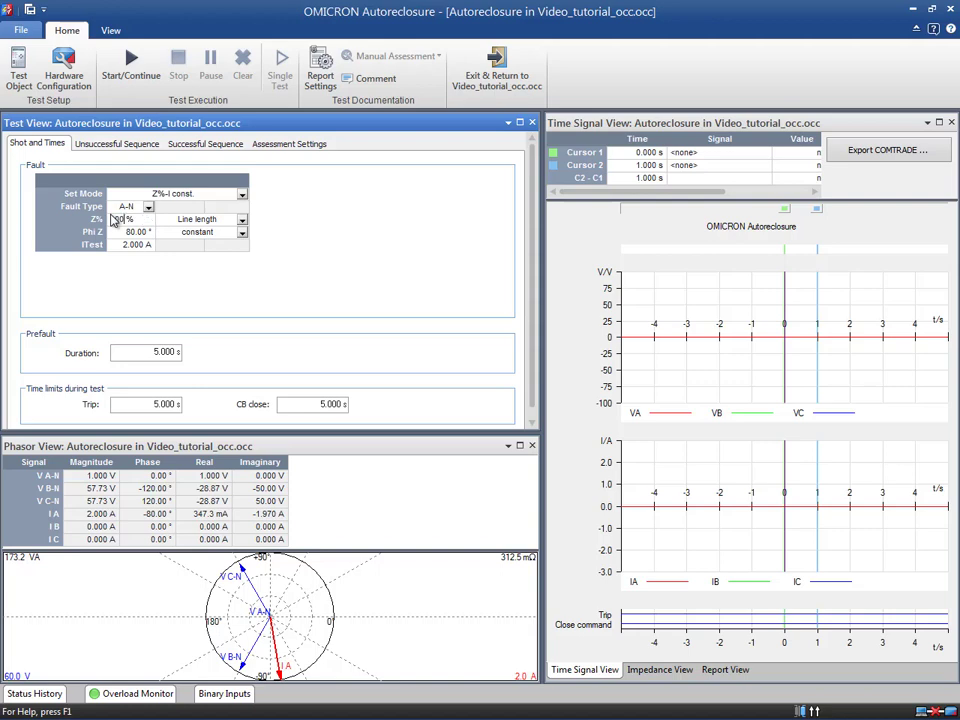
pyautogui.write('0')
# Enter a Phi Z of 64° and link Phi Z to the line angle
pyautogui.click(131, 231)
pyautogui.moveTo(131, 231); pyautogui.dragTo(112, 237)
pyautogui.write('64')
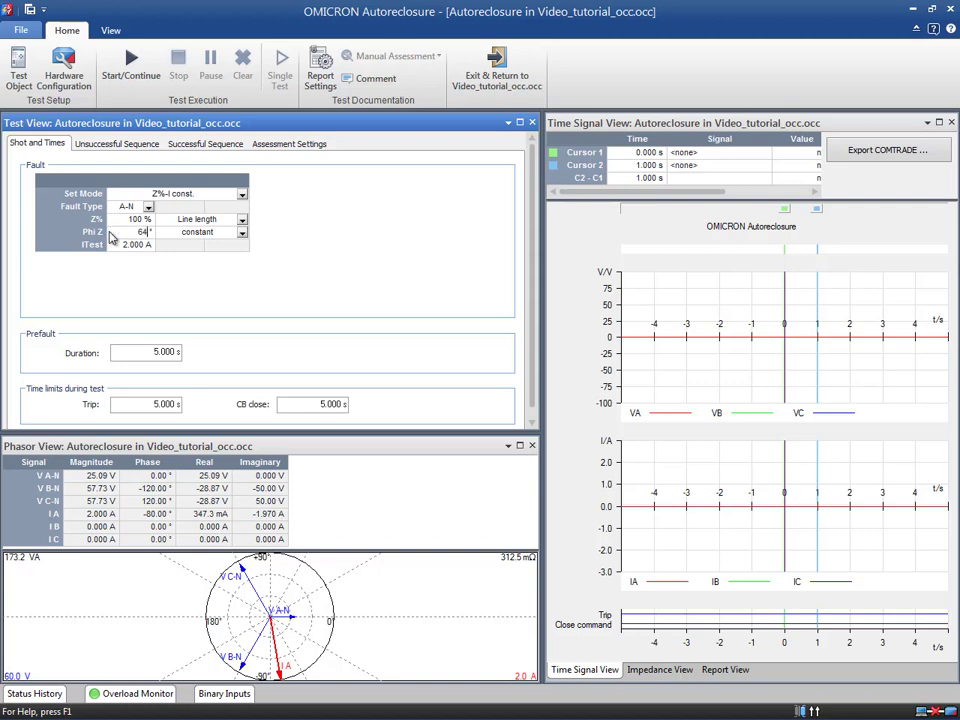
pyautogui.click(232, 232)
pyautogui.click(231, 259)
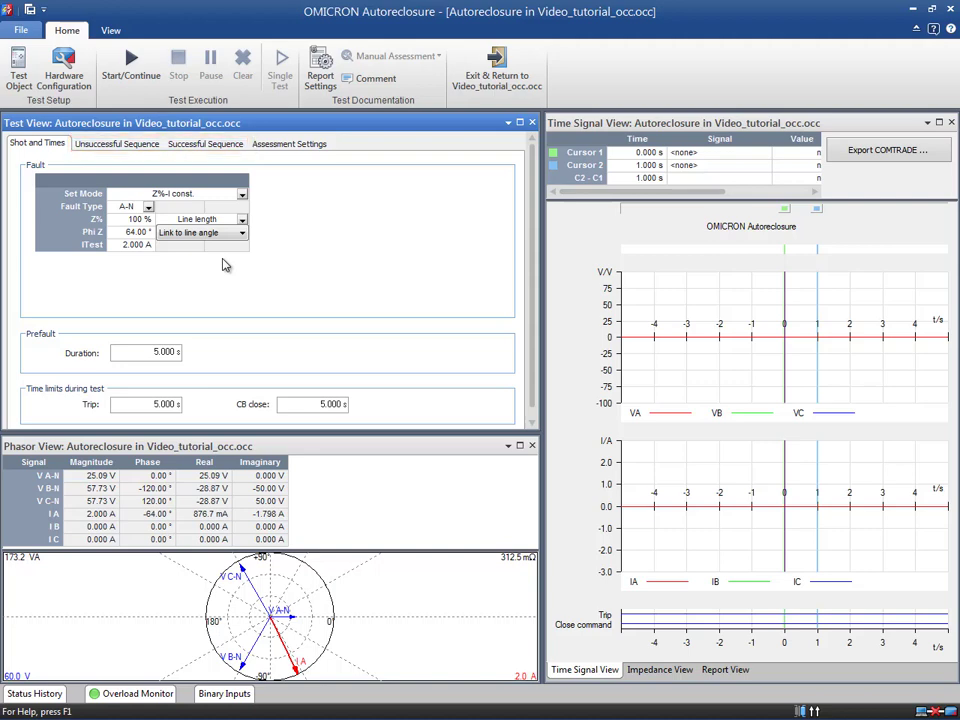
# Show the Unsuccessful Sequence page with one cycle and 3p-Trip expected
pyautogui.click(146, 147)
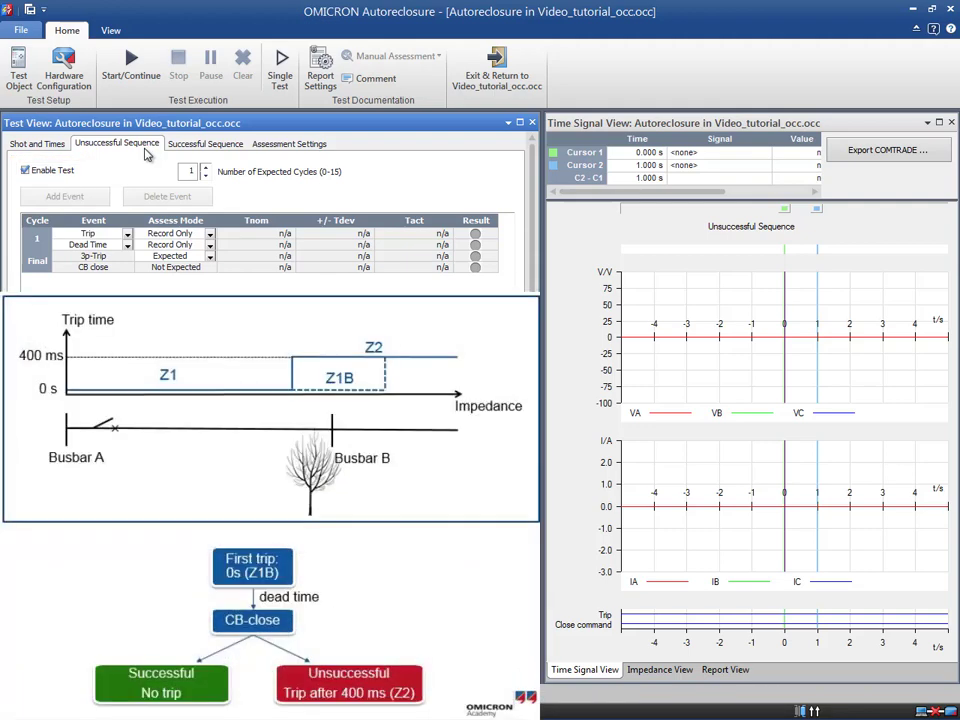
# Assess cycle 1's Trip (0.000 s ±40.00 ms) and Dead Time (500.0 ms ±50.00 ms) by time
pyautogui.click(127, 234)
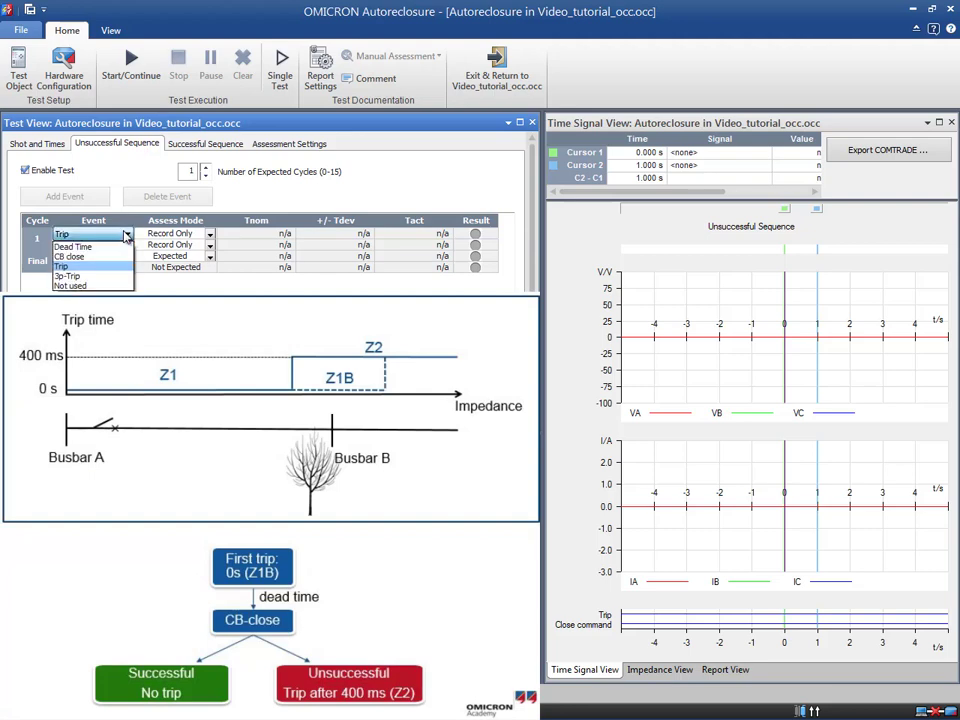
pyautogui.click(127, 234)
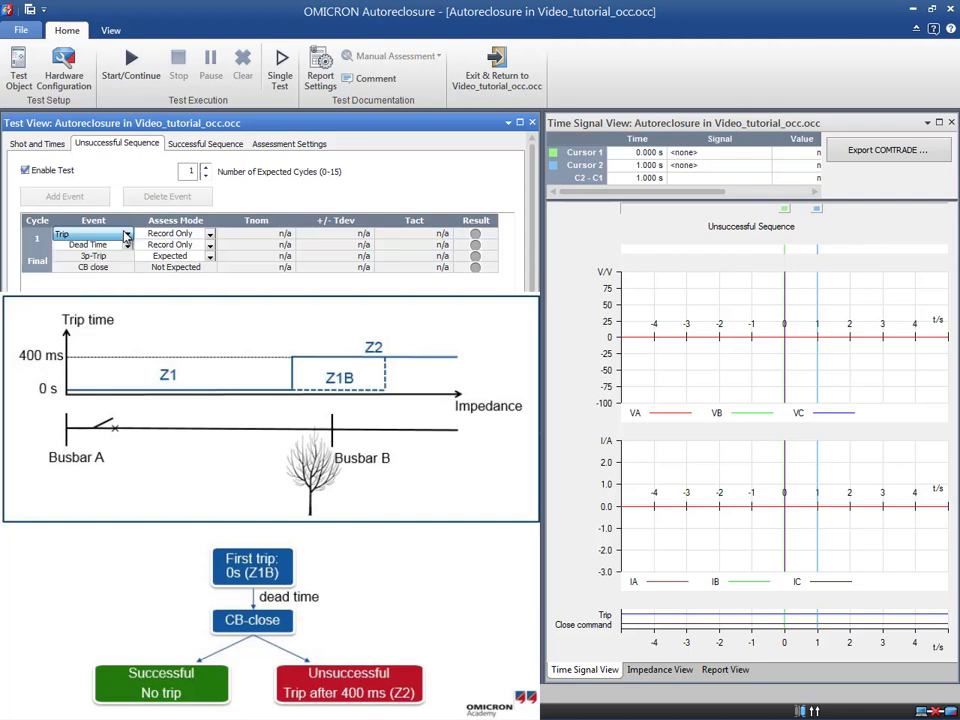
pyautogui.click(210, 236)
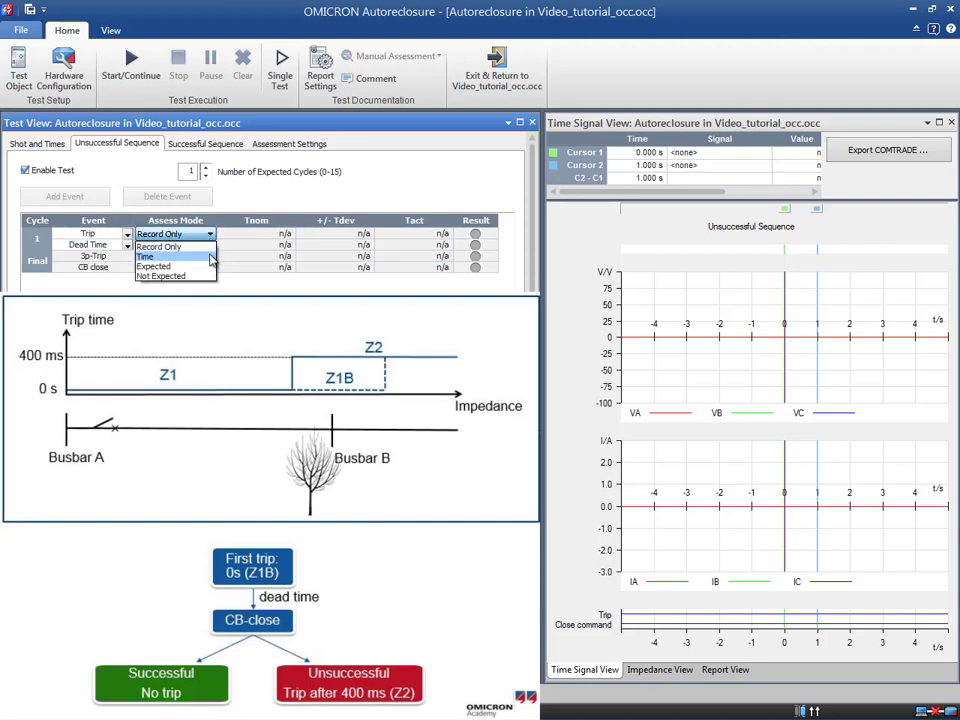
pyautogui.click(210, 258)
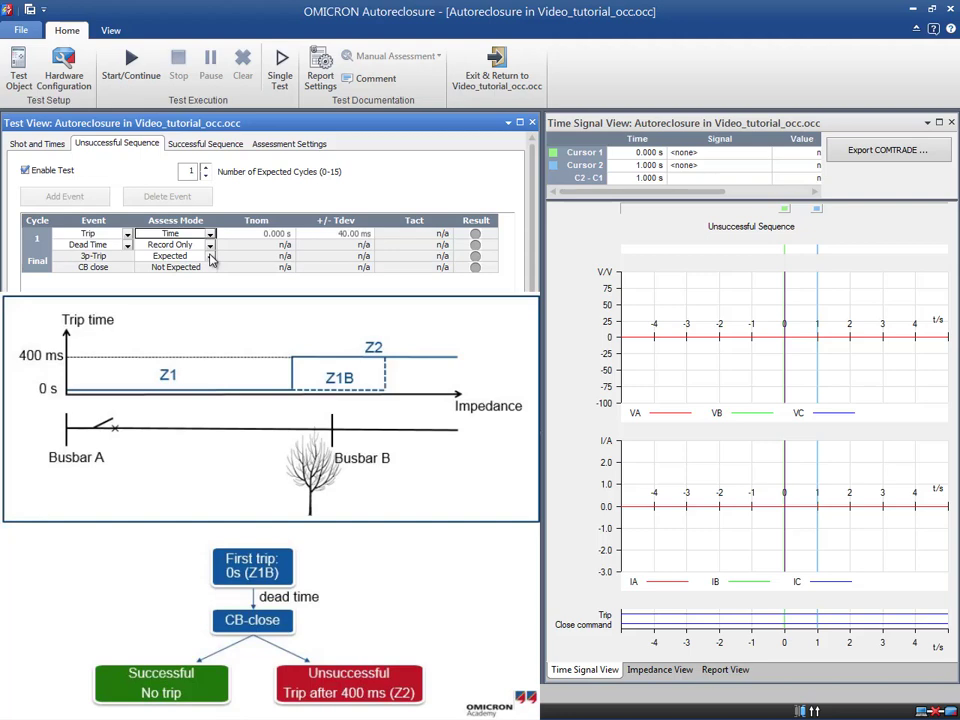
pyautogui.click(210, 234)
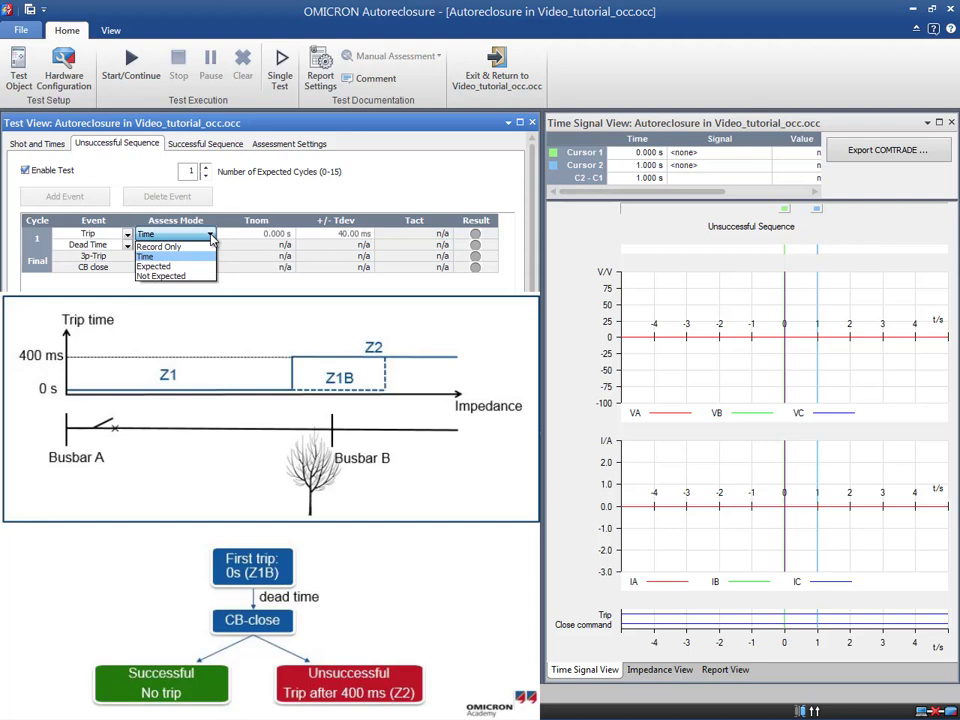
pyautogui.click(210, 235)
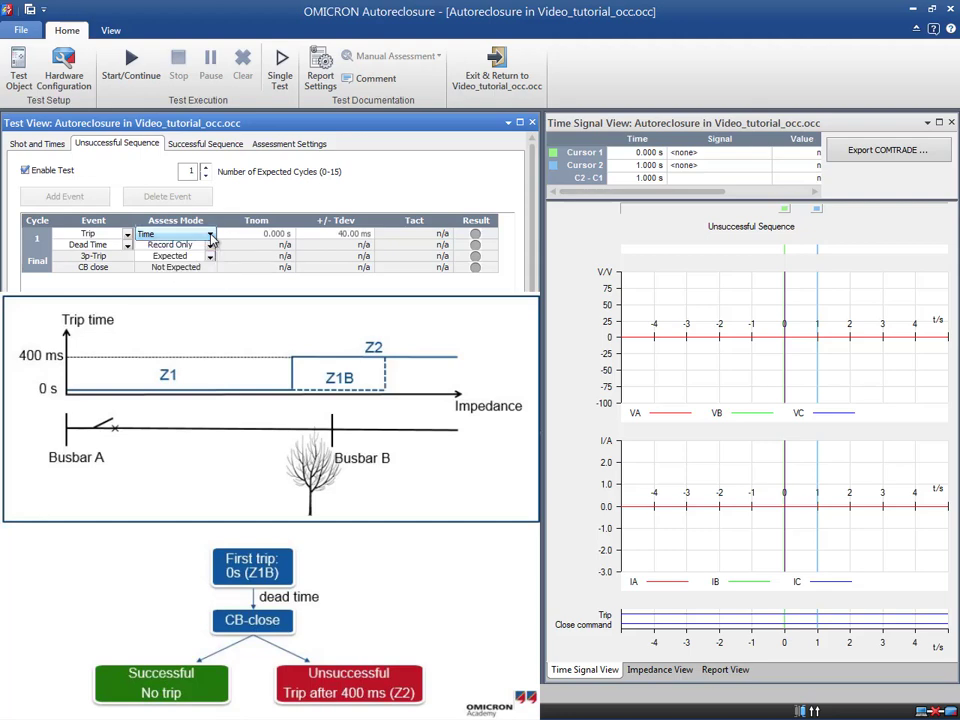
pyautogui.click(210, 245)
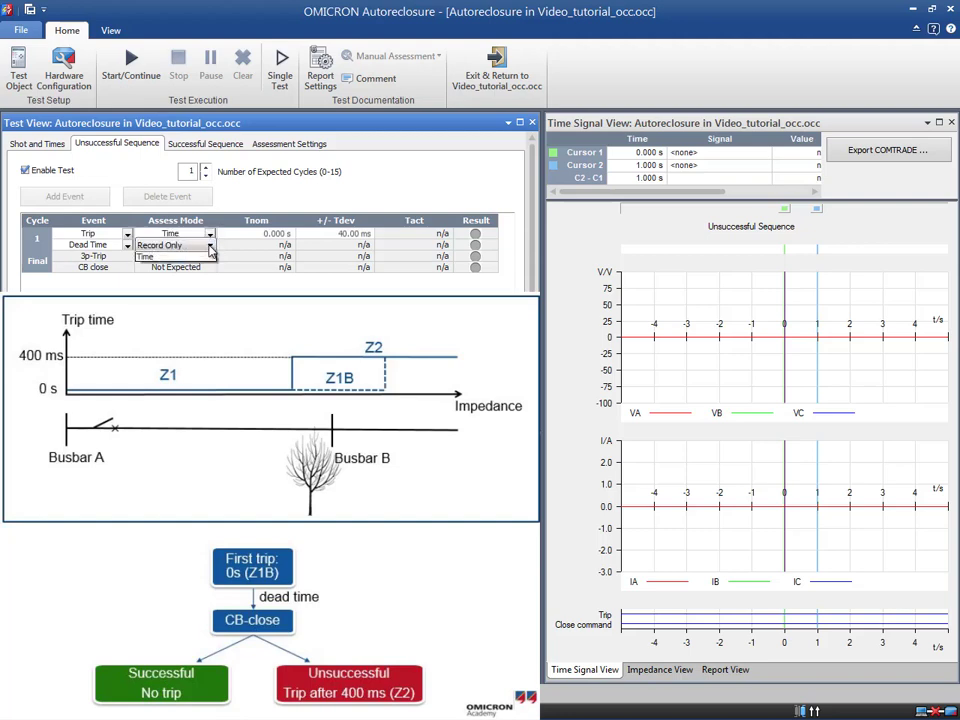
pyautogui.click(210, 268)
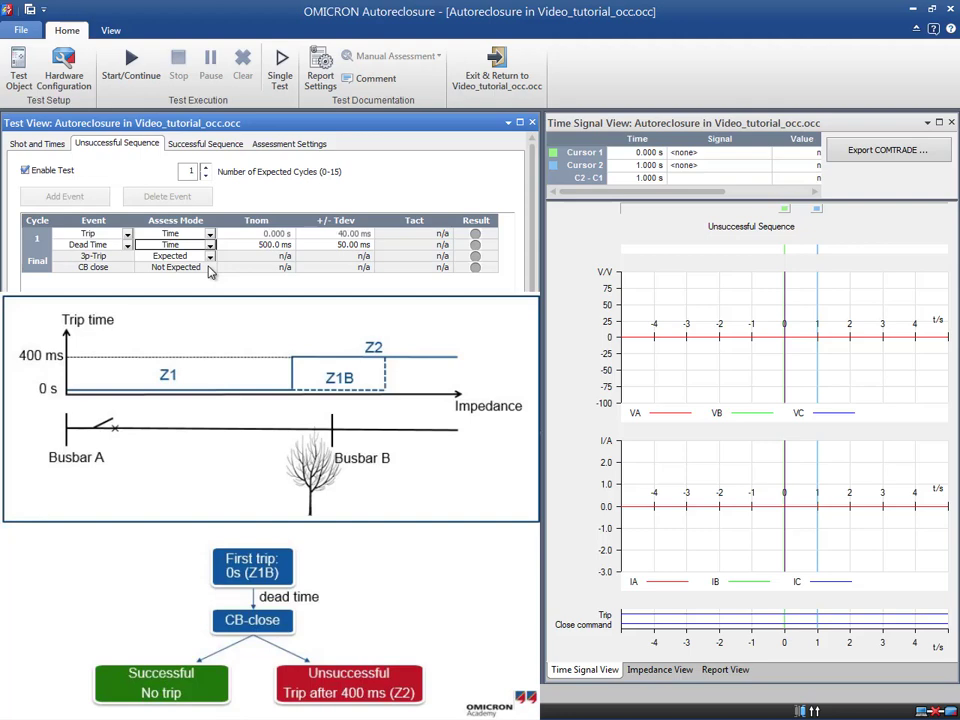
# Assess the final 3p-Trip by time at 400.0 ms nominal with ±40.00 ms tolerance
pyautogui.click(209, 257)
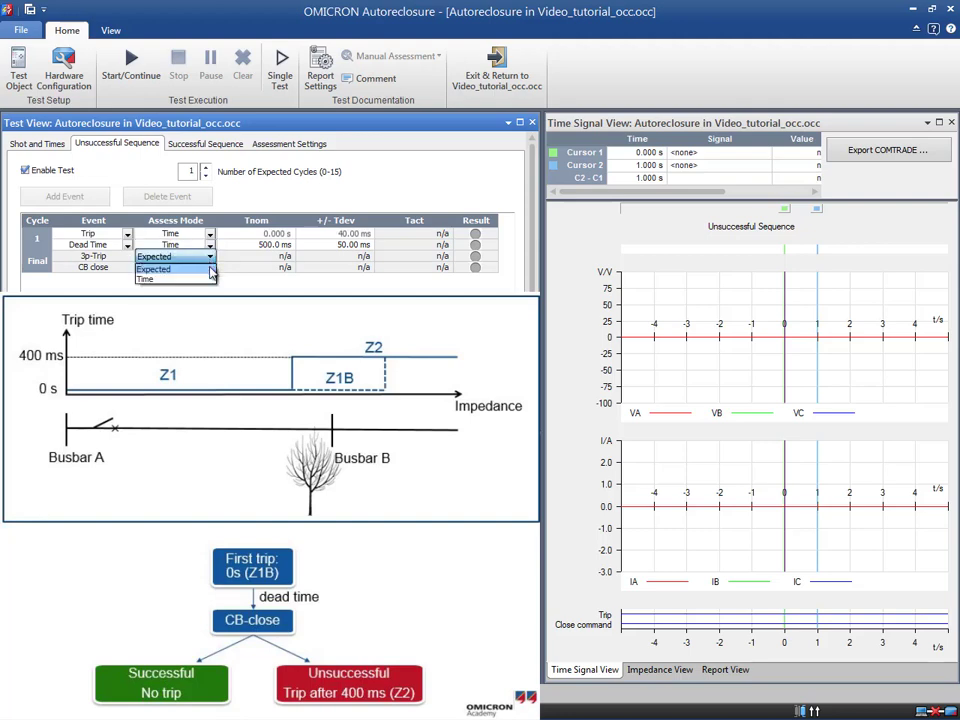
pyautogui.click(210, 279)
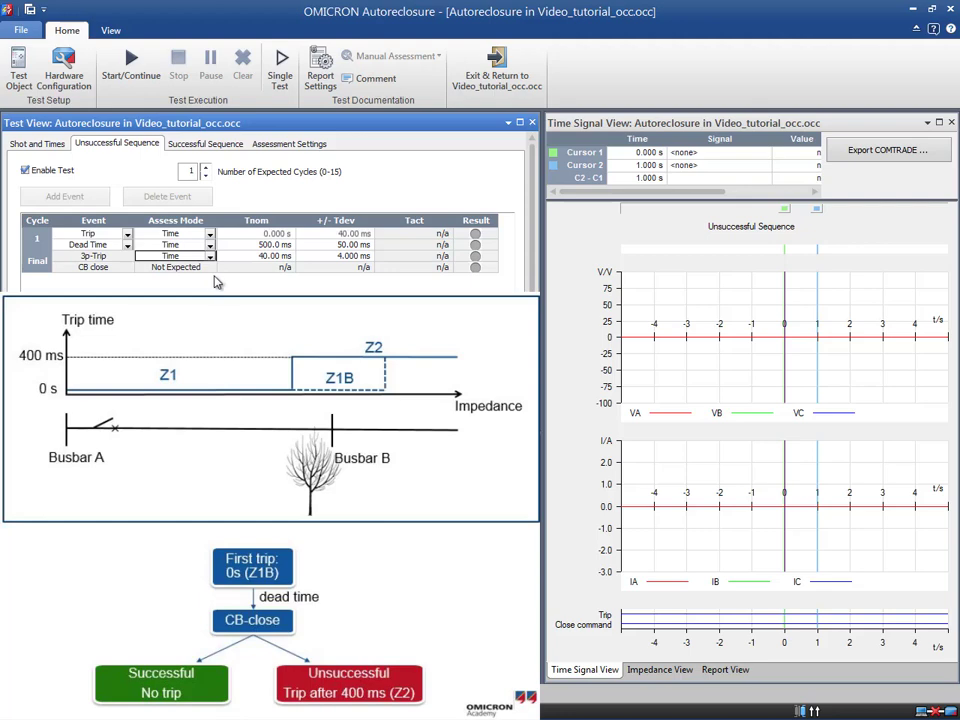
pyautogui.click(272, 256)
pyautogui.moveTo(282, 256); pyautogui.dragTo(255, 253)
pyautogui.write('400')
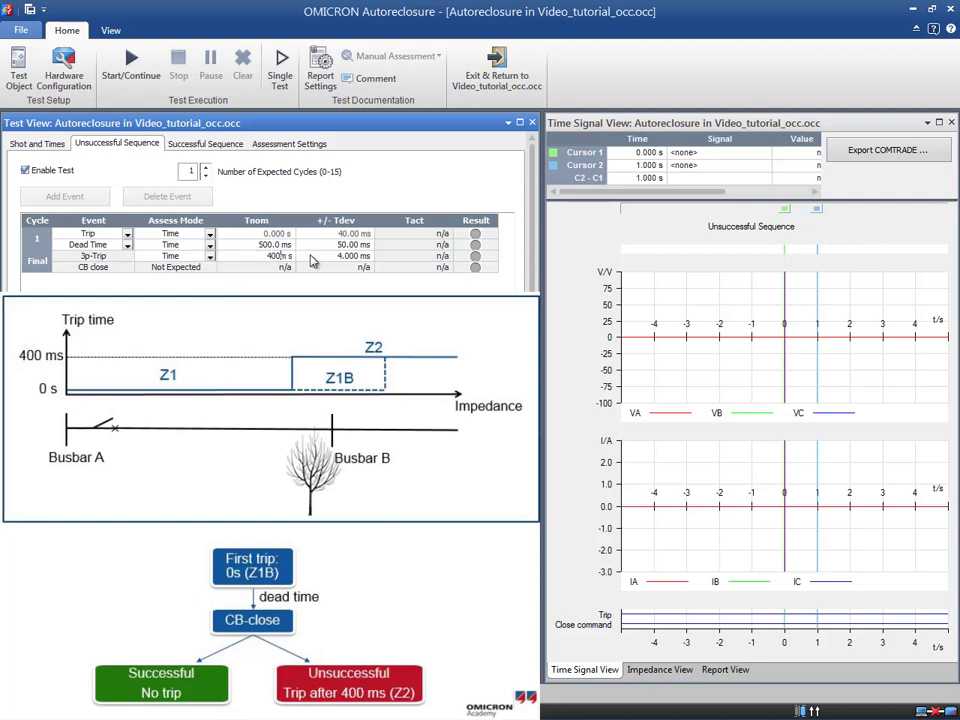
pyautogui.click(356, 256)
pyautogui.click(340, 268)
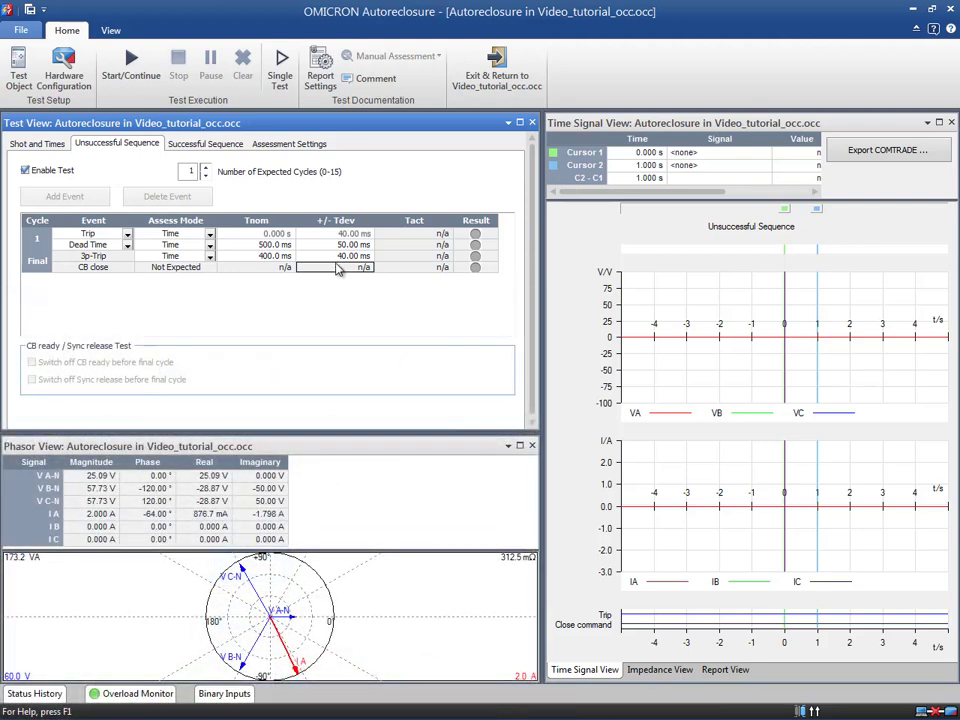
pyautogui.click(208, 145)
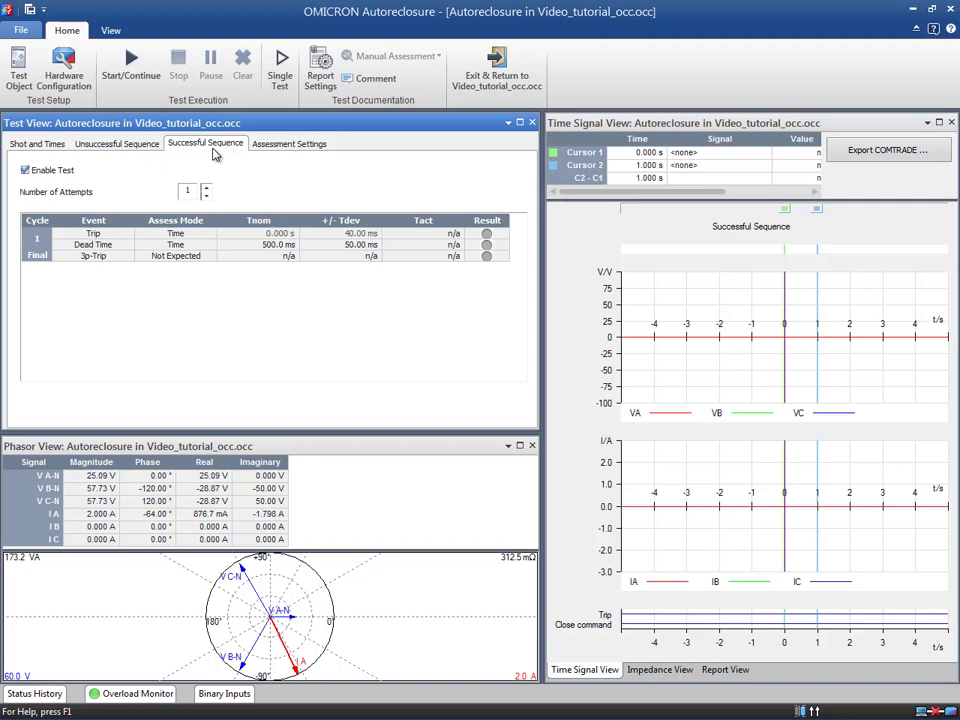
# Show the Assessment Settings listing each measurement's start and stop events
pyautogui.click(283, 151)
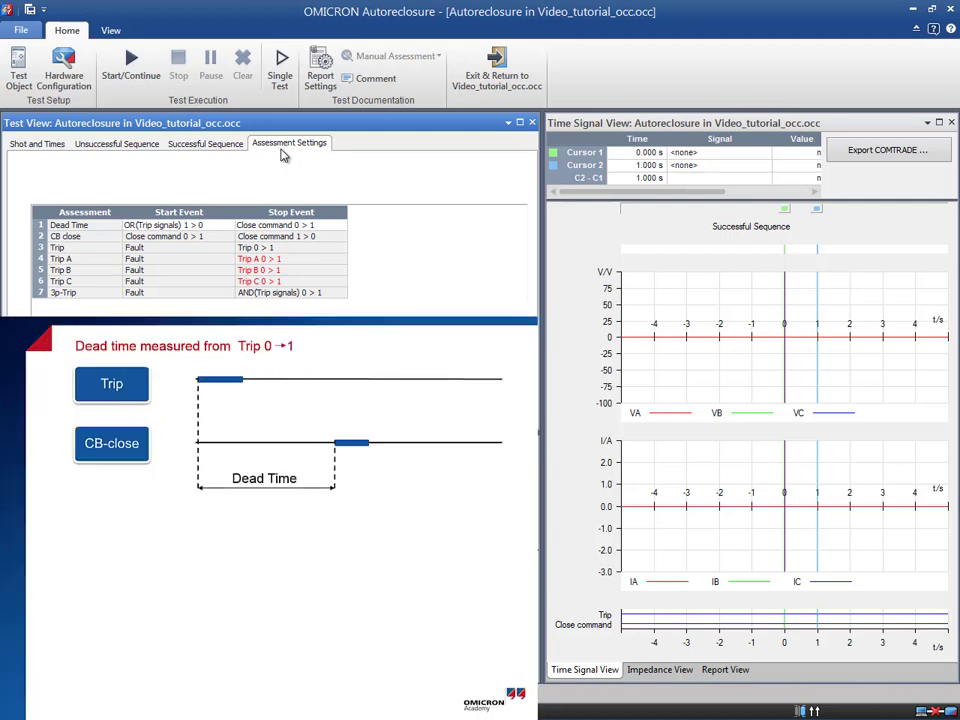
# Set the Dead Time measurement's start event to Trip 0 > 1
pyautogui.click(226, 225)
pyautogui.click(224, 248)
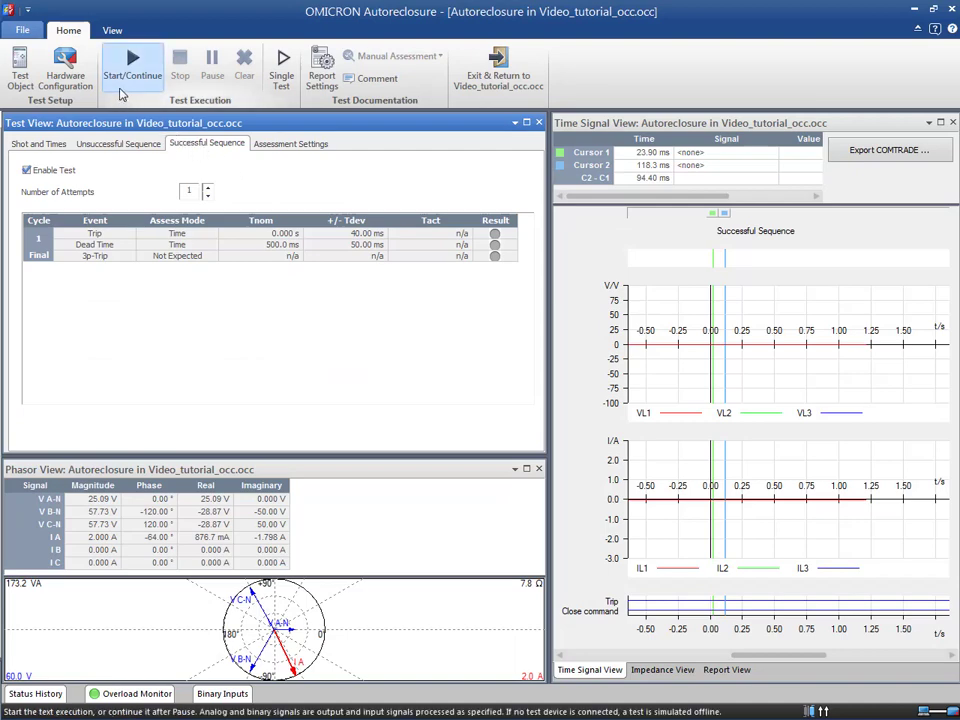
# Start the Autoreclosure test run and watch the Unsuccessful Sequence page while it proceeds
pyautogui.click(124, 82)
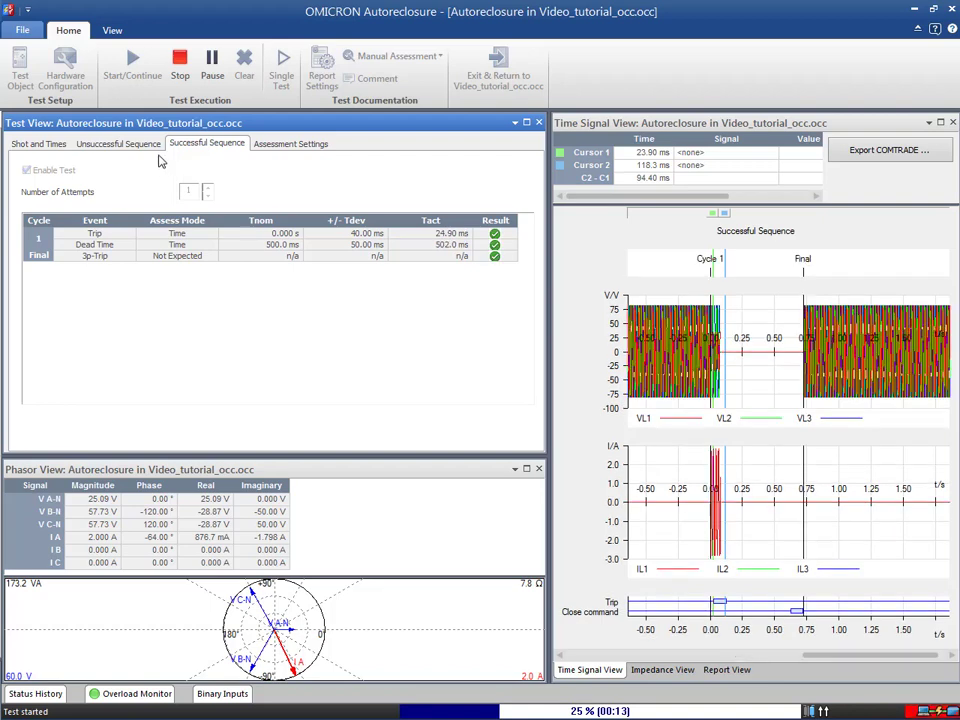
pyautogui.click(152, 149)
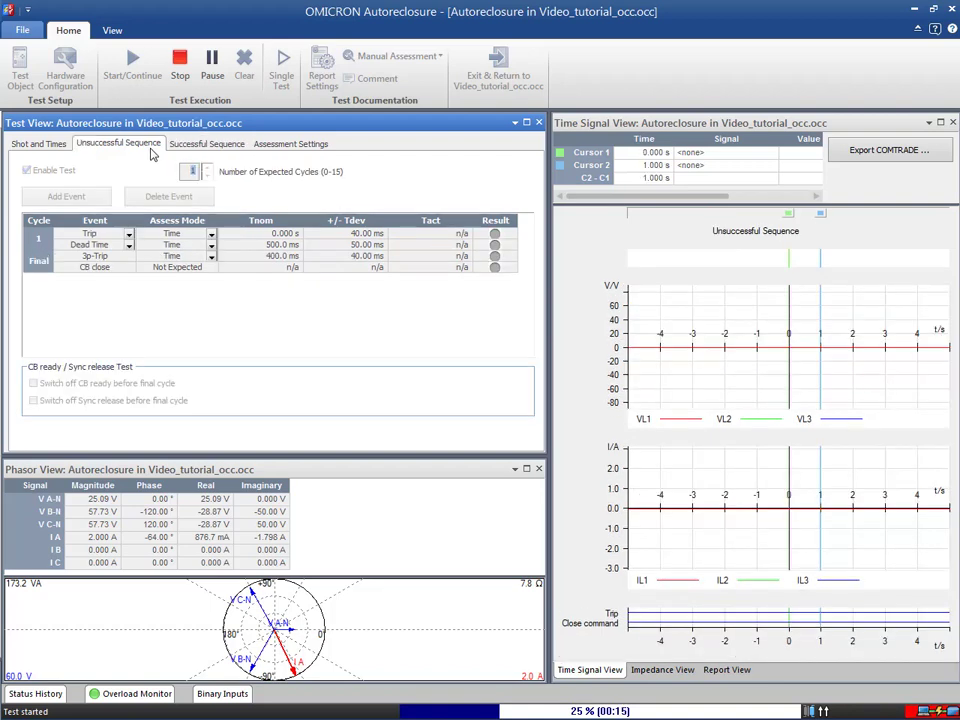